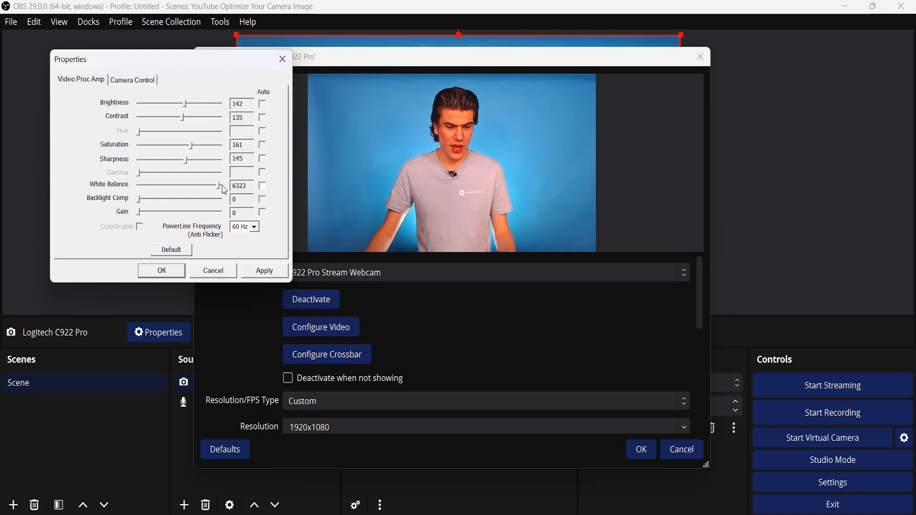
# - Try the webcam's white balance at both extremes, 6500 and 2000, and settle on 4741
pyautogui.moveTo(219, 189); pyautogui.dragTo(254, 190)
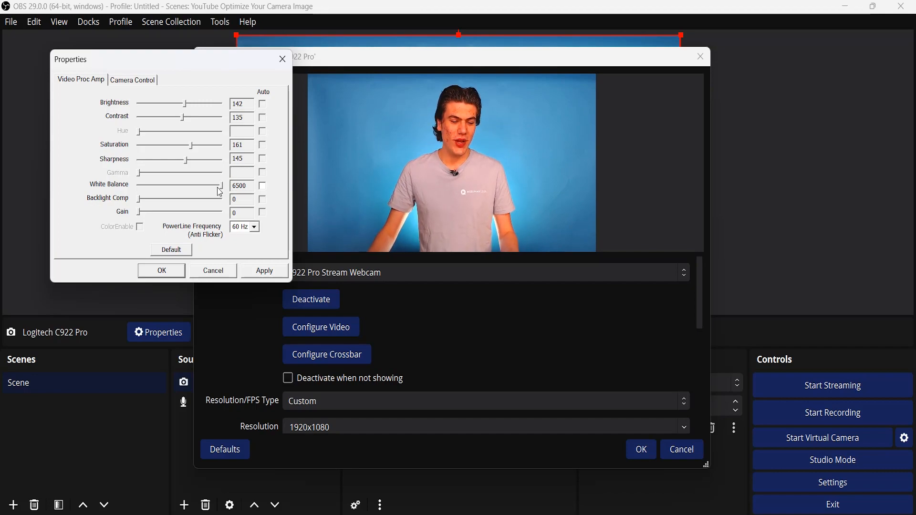
pyautogui.moveTo(220, 186); pyautogui.dragTo(133, 184)
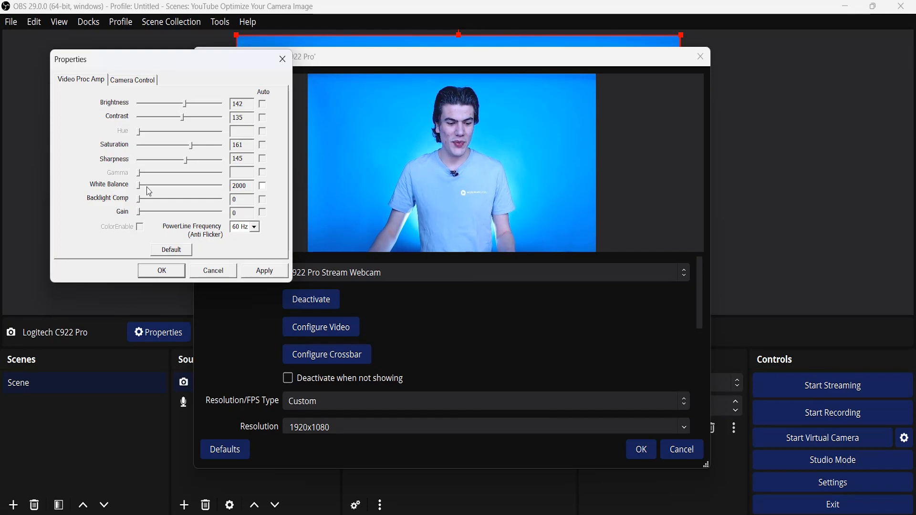
pyautogui.moveTo(145, 187); pyautogui.dragTo(237, 195)
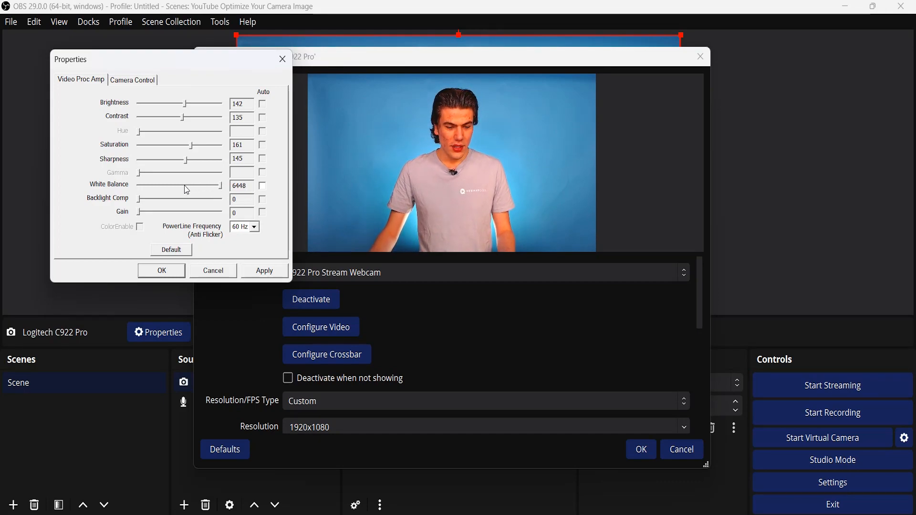
pyautogui.moveTo(223, 186); pyautogui.dragTo(188, 185)
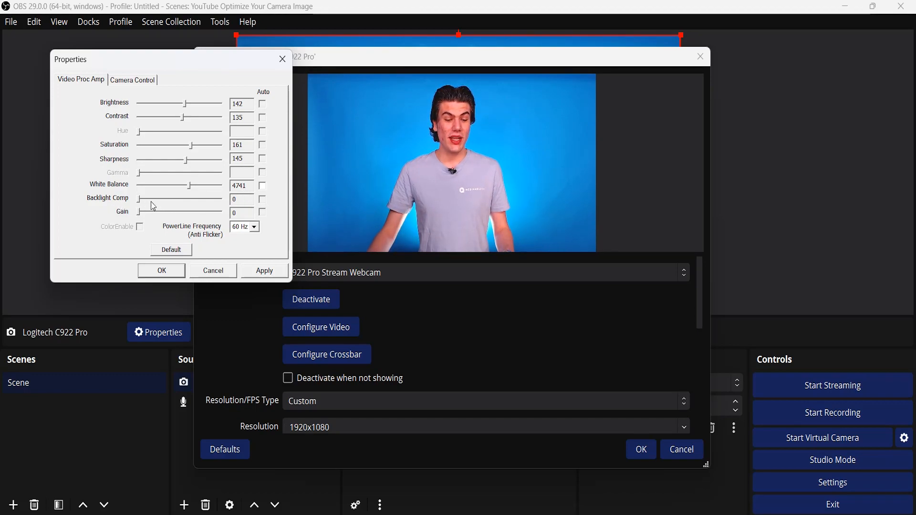
# - Keep the webcam's backlight compensation at 0, test the gain at 255 and set it to 12
pyautogui.moveTo(138, 200)
pyautogui.mouseDown()
pyautogui.moveTo(224, 206)
pyautogui.moveTo(133, 204)
pyautogui.mouseUp()
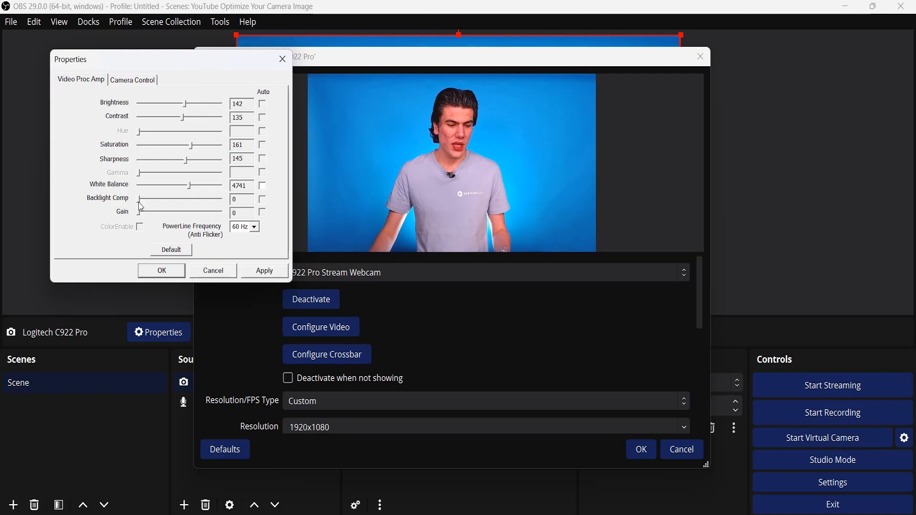
pyautogui.moveTo(139, 214); pyautogui.dragTo(254, 223)
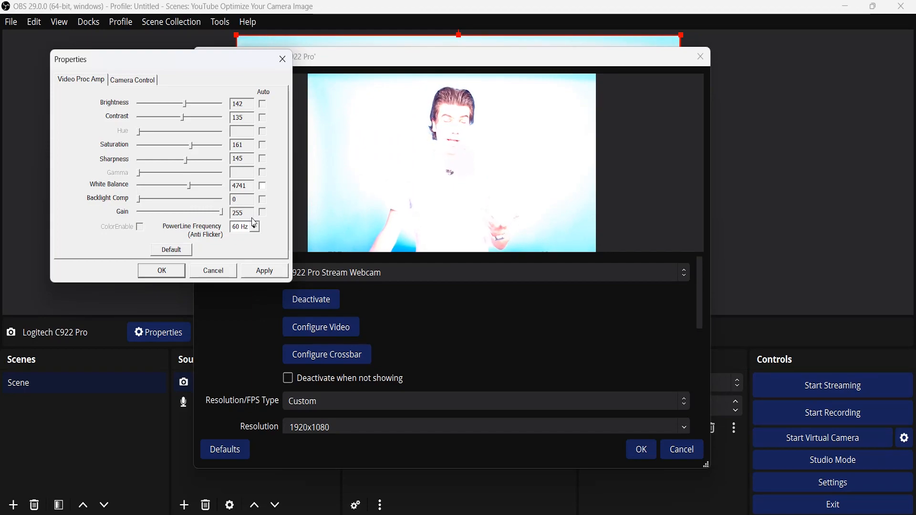
pyautogui.moveTo(222, 213); pyautogui.dragTo(145, 215)
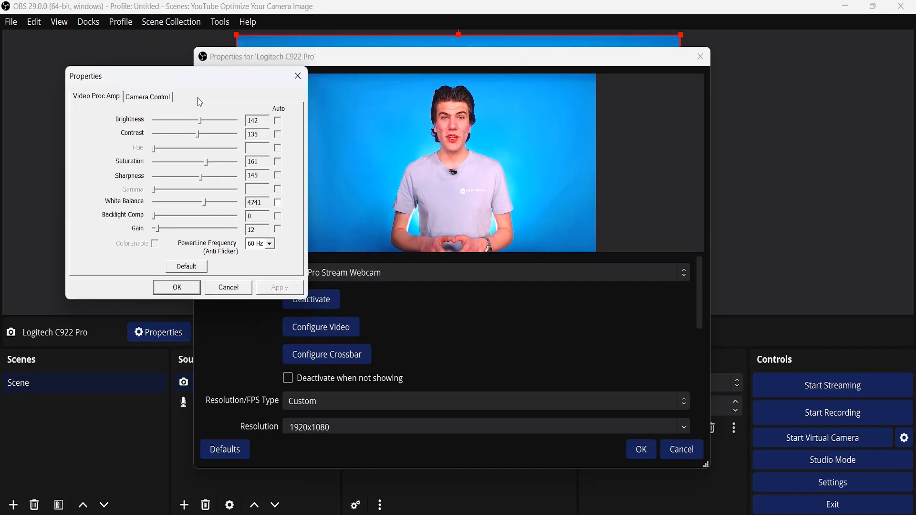
# - Try the camera's zoom at 123 and focus at 250, returning zoom to 100 and focus to 0
pyautogui.click(162, 98)
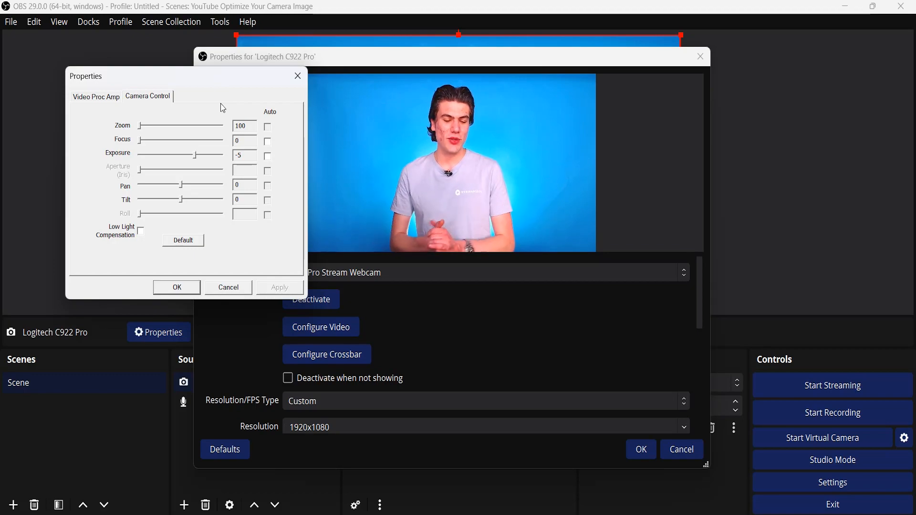
pyautogui.click(173, 124)
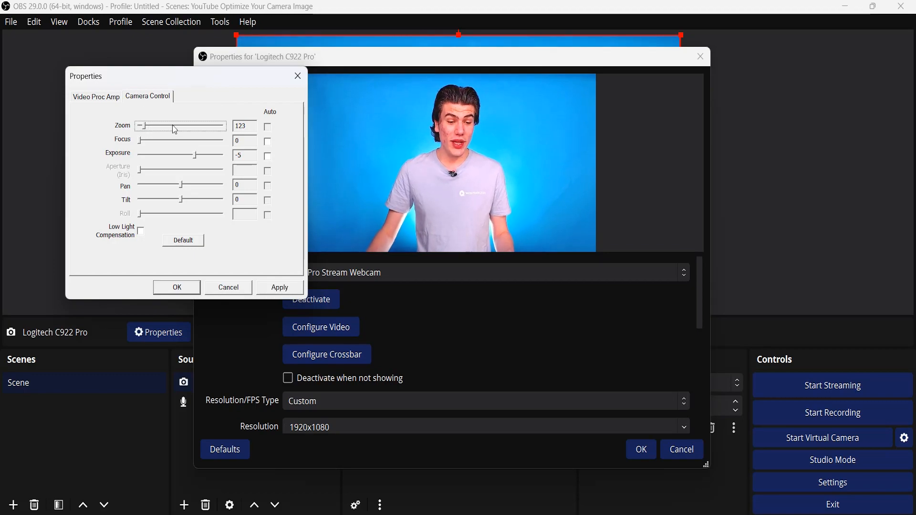
pyautogui.moveTo(153, 125); pyautogui.dragTo(122, 126)
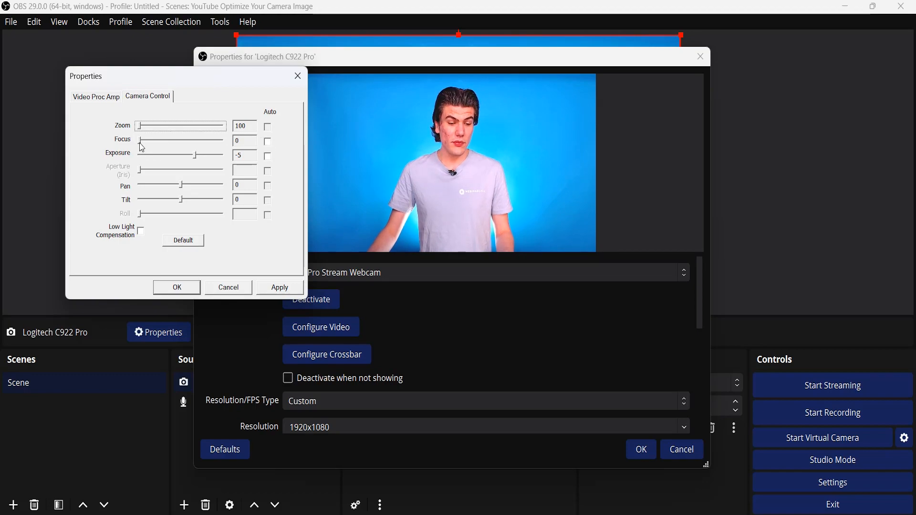
pyautogui.moveTo(141, 145); pyautogui.dragTo(237, 149)
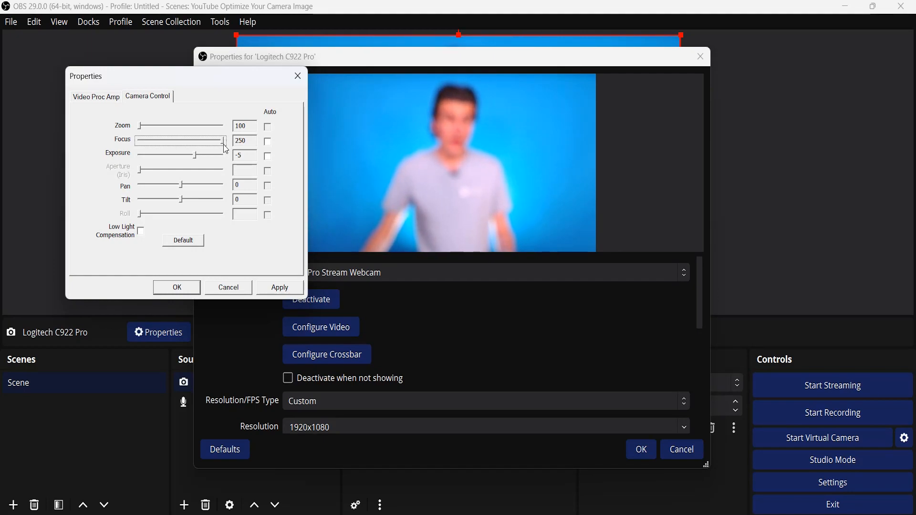
pyautogui.moveTo(222, 143); pyautogui.dragTo(82, 154)
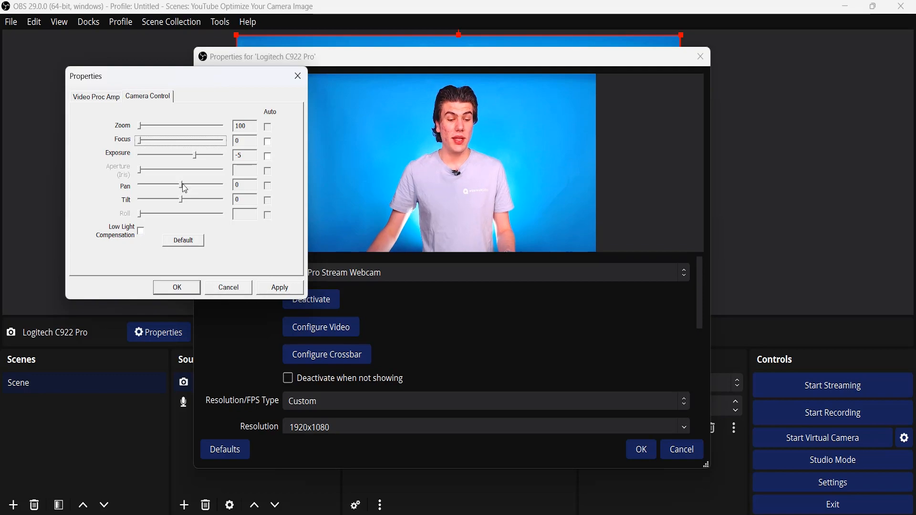
# - Set the camera's exposure to -5 and accept the camera properties
pyautogui.click(205, 155)
pyautogui.moveTo(206, 161)
pyautogui.mouseDown()
pyautogui.moveTo(239, 163)
pyautogui.moveTo(113, 167)
pyautogui.moveTo(160, 158)
pyautogui.moveTo(200, 166)
pyautogui.mouseUp()
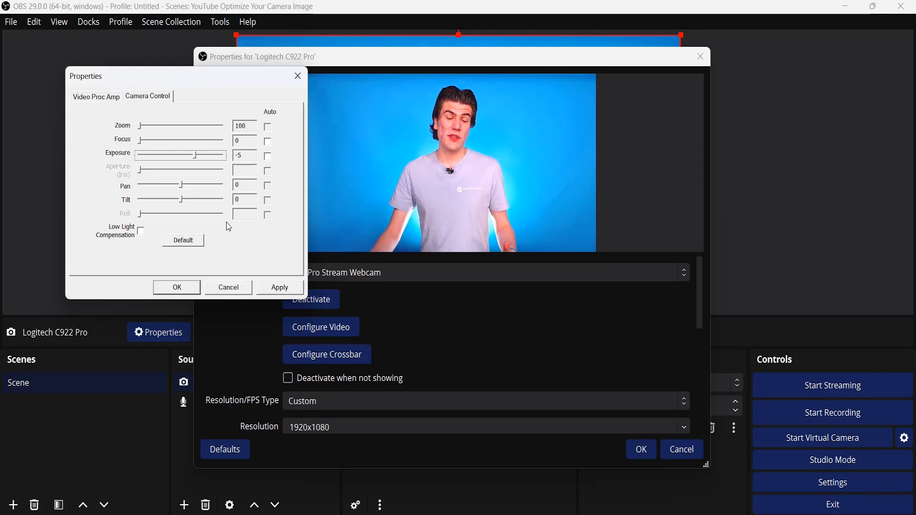
pyautogui.click(184, 292)
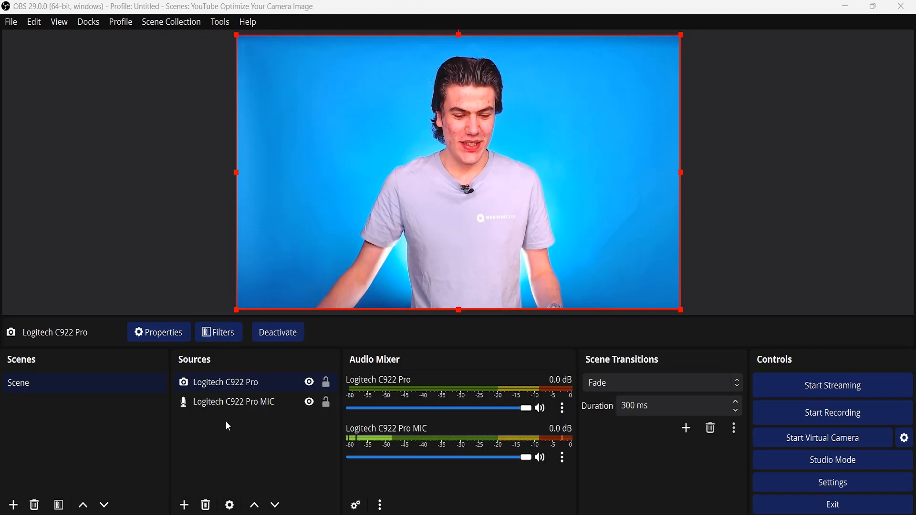
# - Add a Color Correction effect filter named "Color Correction Logitech Webcam" to the Logitech C922 Pro source
pyautogui.click(212, 335)
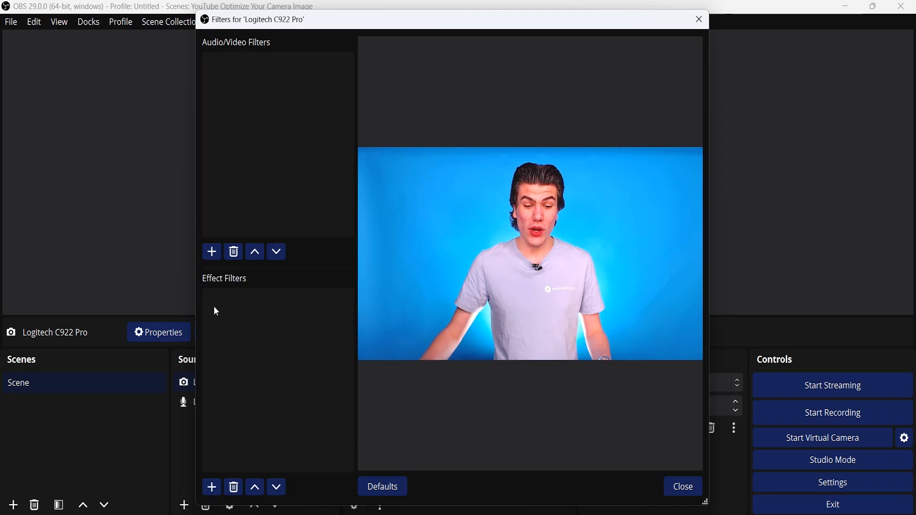
pyautogui.click(211, 486)
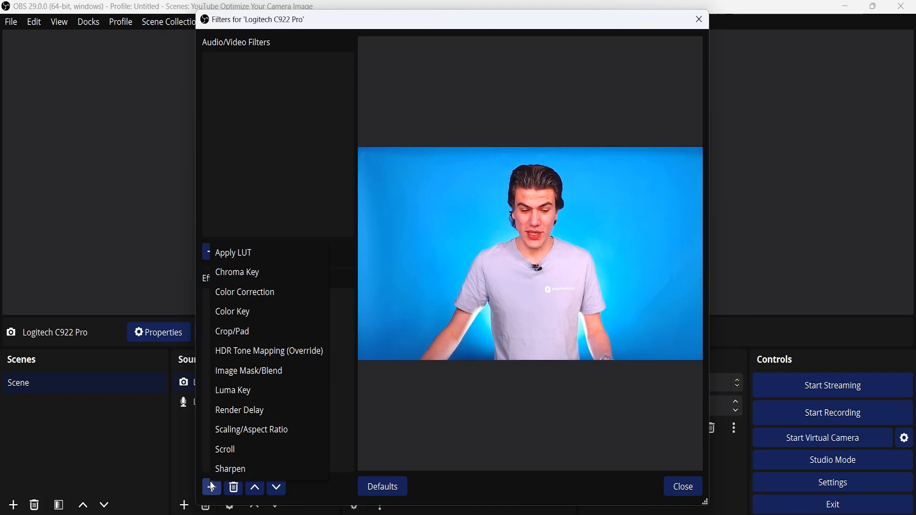
pyautogui.click(264, 294)
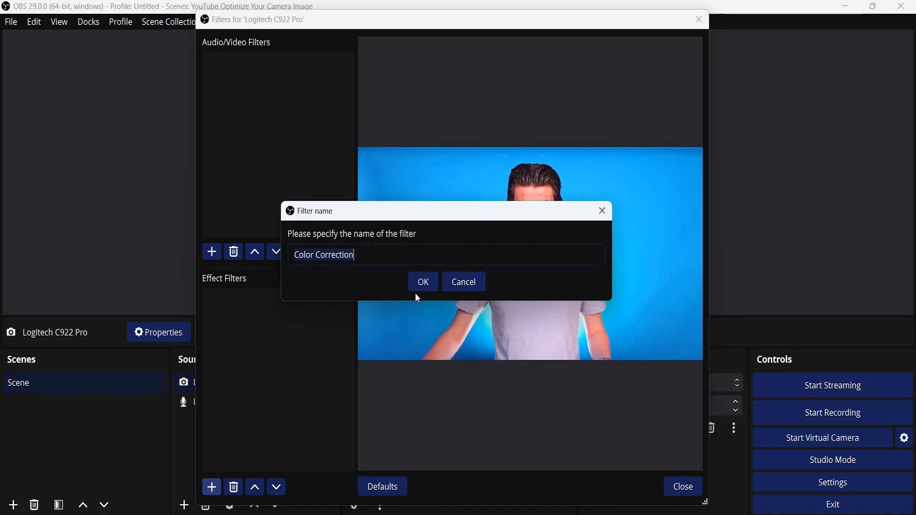
pyautogui.click(384, 262)
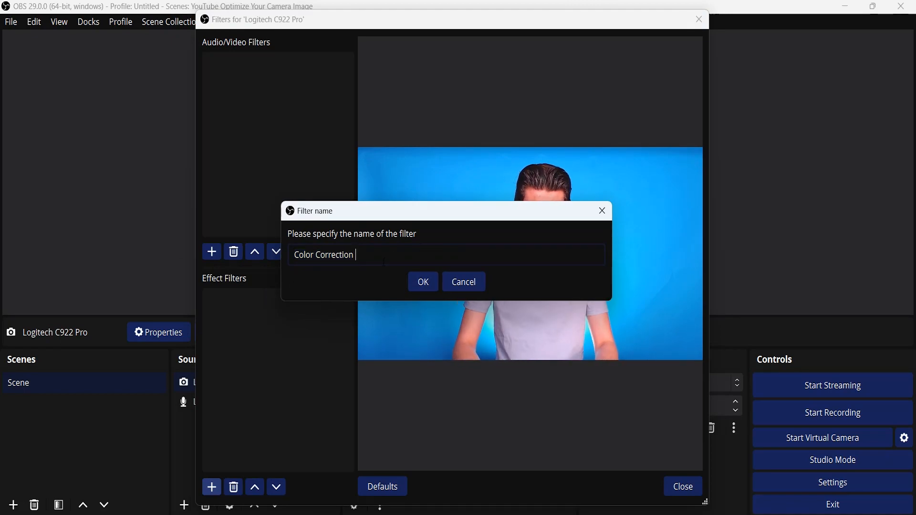
pyautogui.write('Logitech Webcam')
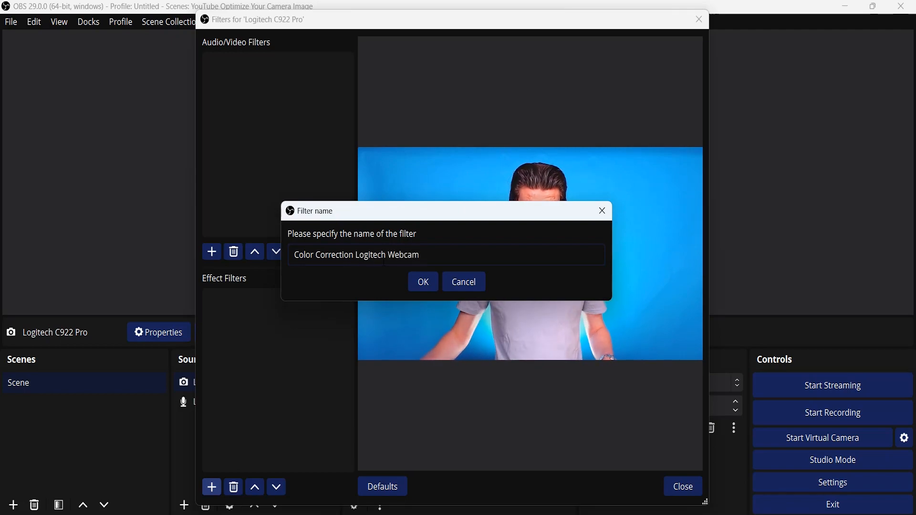
pyautogui.click(423, 282)
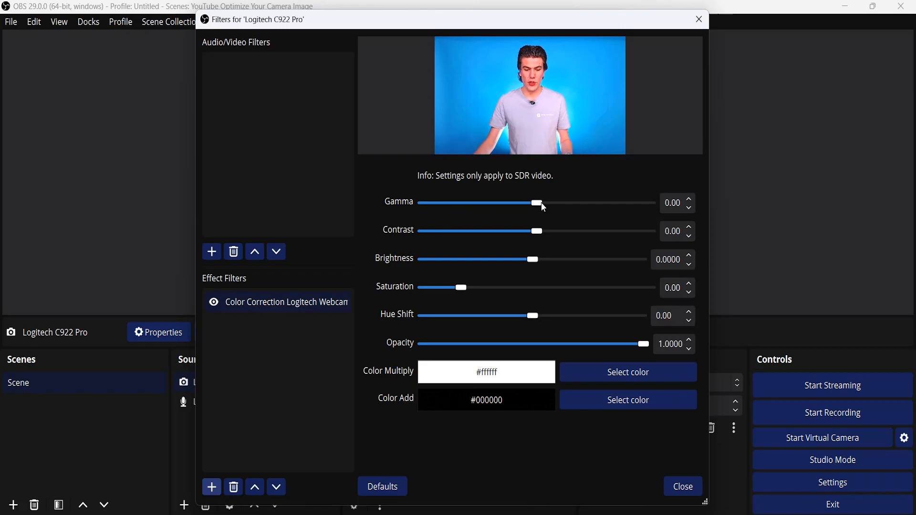
# - Test the color correction filter's gamma at high and low extremes and set it to -0.28
pyautogui.moveTo(541, 202); pyautogui.dragTo(639, 206)
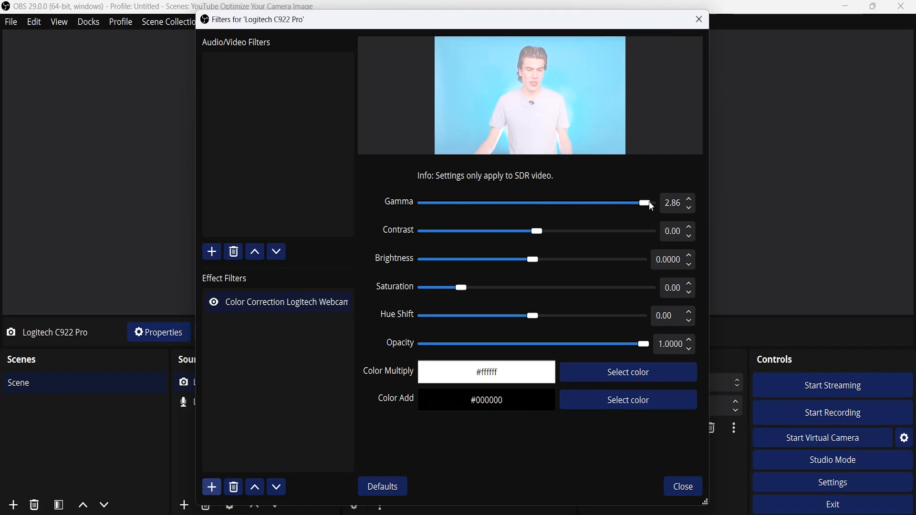
pyautogui.moveTo(650, 204); pyautogui.dragTo(422, 214)
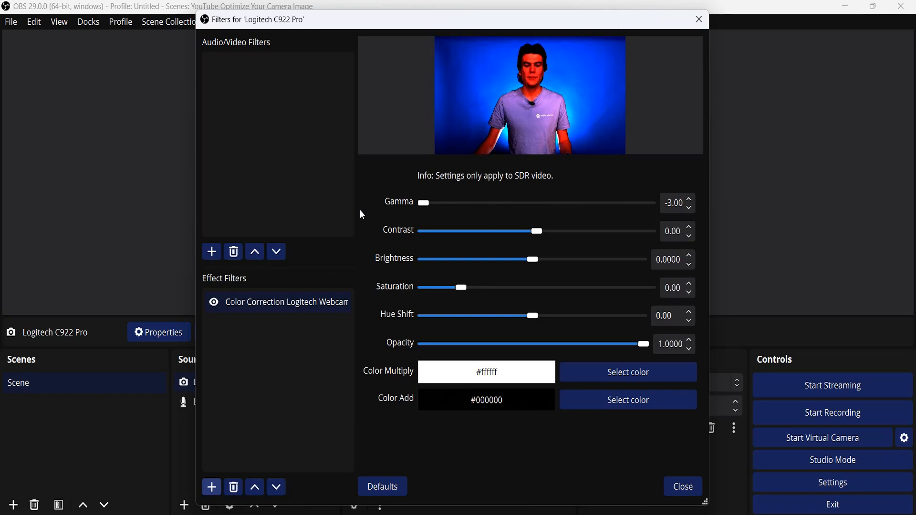
pyautogui.moveTo(425, 204); pyautogui.dragTo(537, 201)
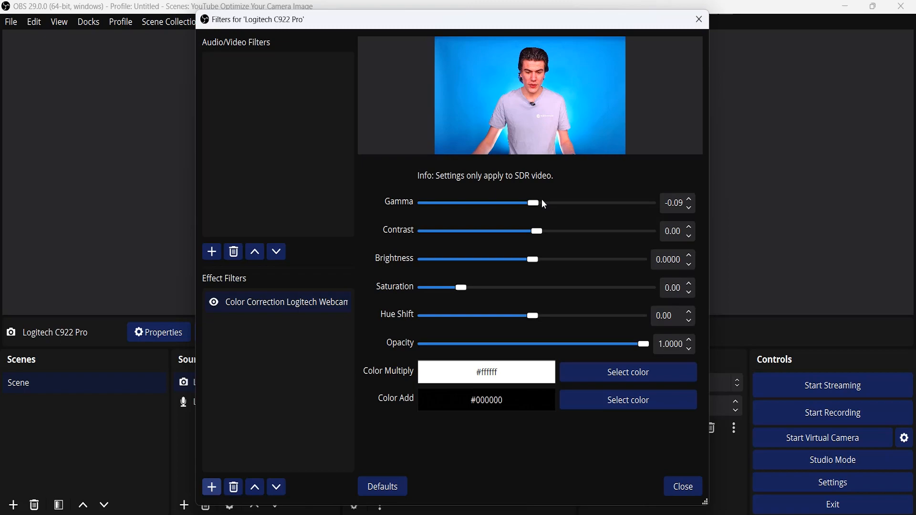
pyautogui.moveTo(534, 204)
pyautogui.mouseDown()
pyautogui.moveTo(542, 204)
pyautogui.moveTo(529, 210)
pyautogui.mouseUp()
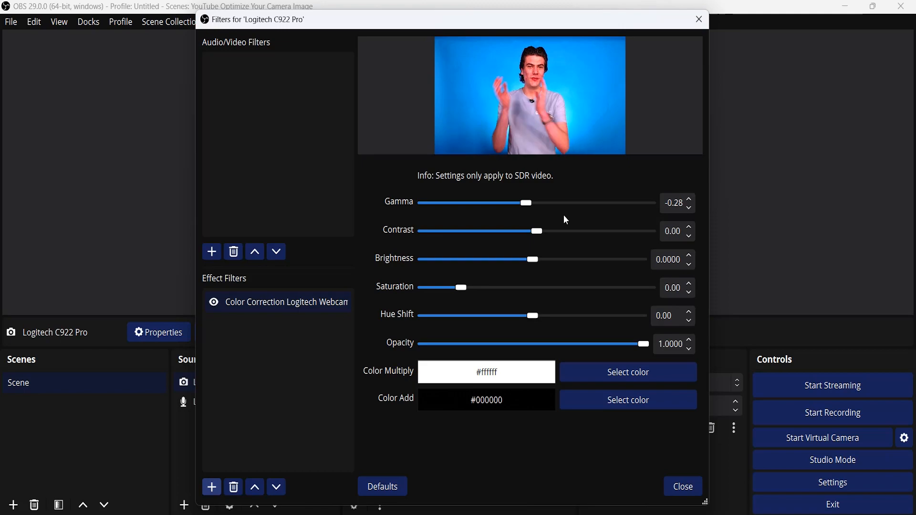
# - Set the filter's contrast to 0.02, brightness to -0.0137, saturation to -0.10 and hue shift to -1.48
pyautogui.moveTo(536, 232); pyautogui.dragTo(537, 233)
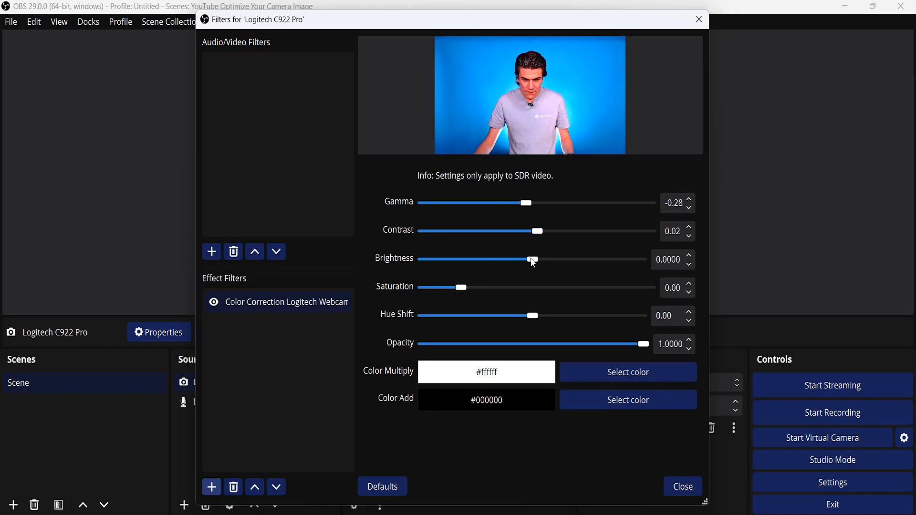
pyautogui.moveTo(462, 287); pyautogui.dragTo(462, 292)
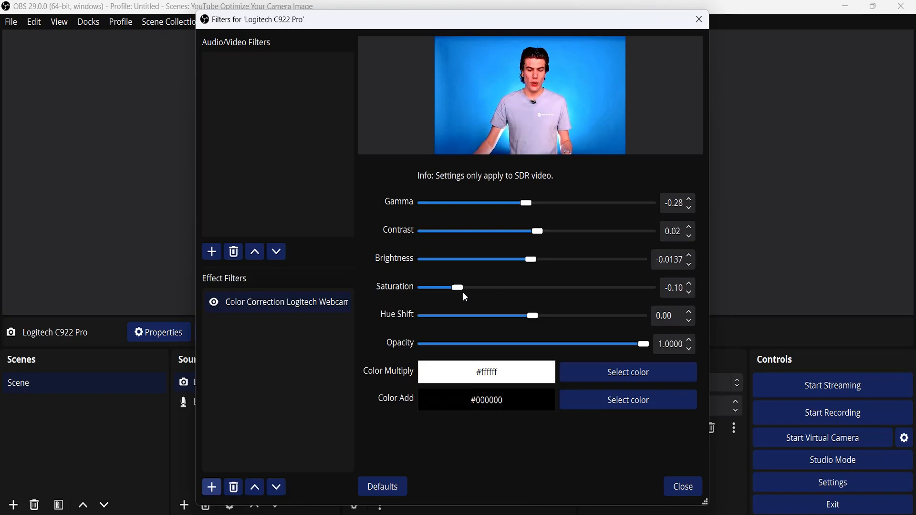
pyautogui.moveTo(535, 318); pyautogui.dragTo(556, 311)
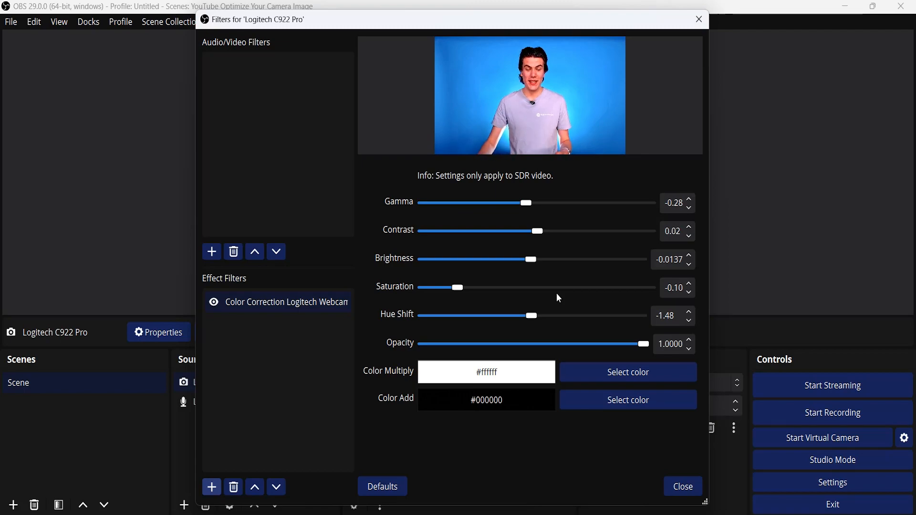
# - Try the color correction filter's opacity at 0 and restore it to 1
pyautogui.moveTo(643, 347); pyautogui.dragTo(367, 357)
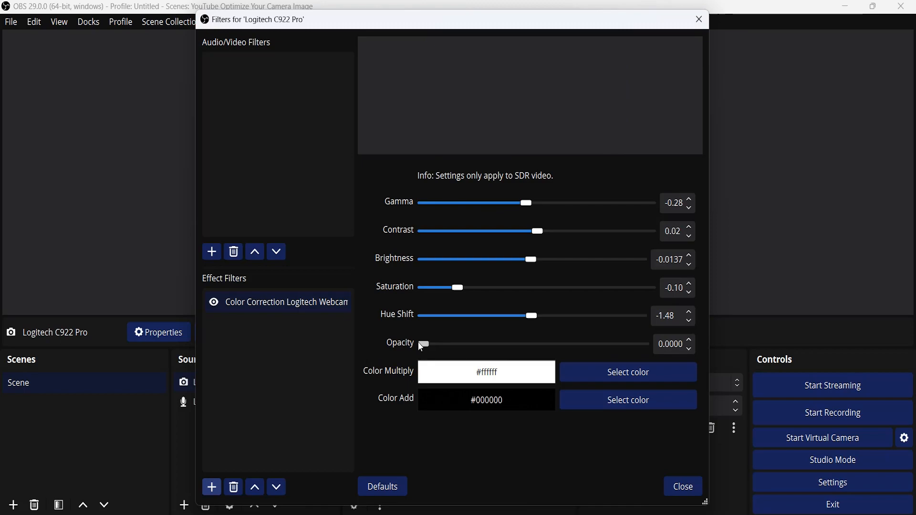
pyautogui.moveTo(418, 343); pyautogui.dragTo(689, 353)
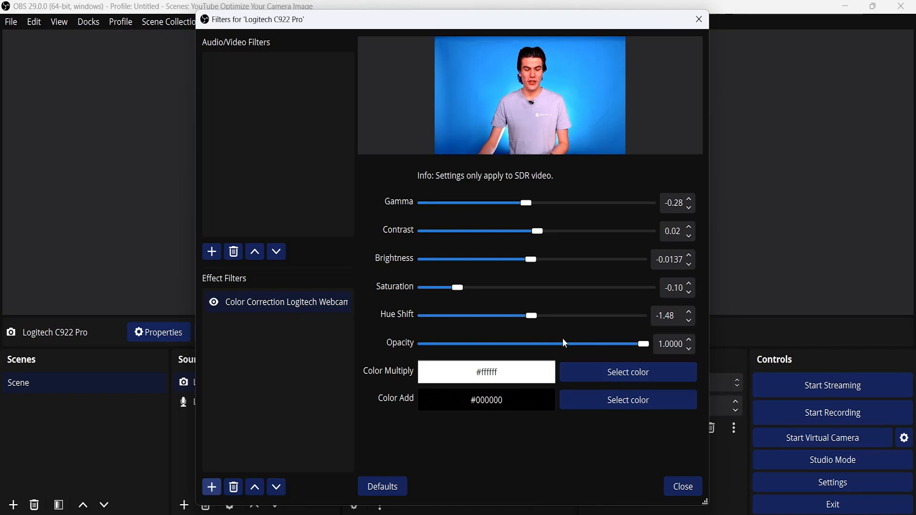